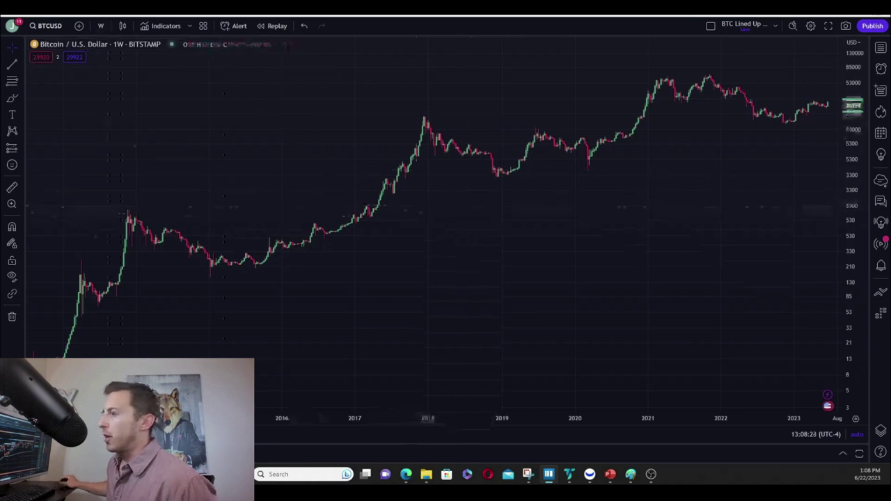
# - Draw a Fib Retracement from the 2015 low at about 183 to the December 2017 high at 19302, and clear it from the chart
pyautogui.click(12, 82)
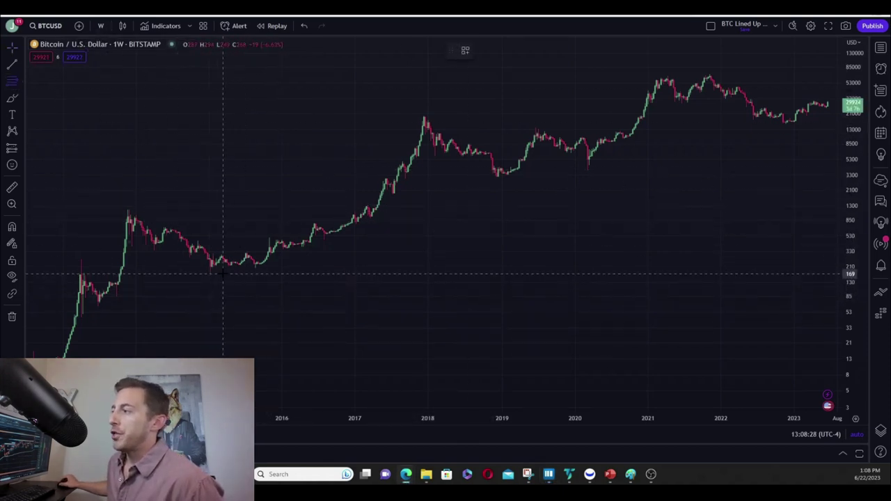
pyautogui.moveTo(223, 273)
pyautogui.mouseDown()
pyautogui.moveTo(457, 182)
pyautogui.moveTo(693, 75)
pyautogui.moveTo(423, 116)
pyautogui.mouseUp()
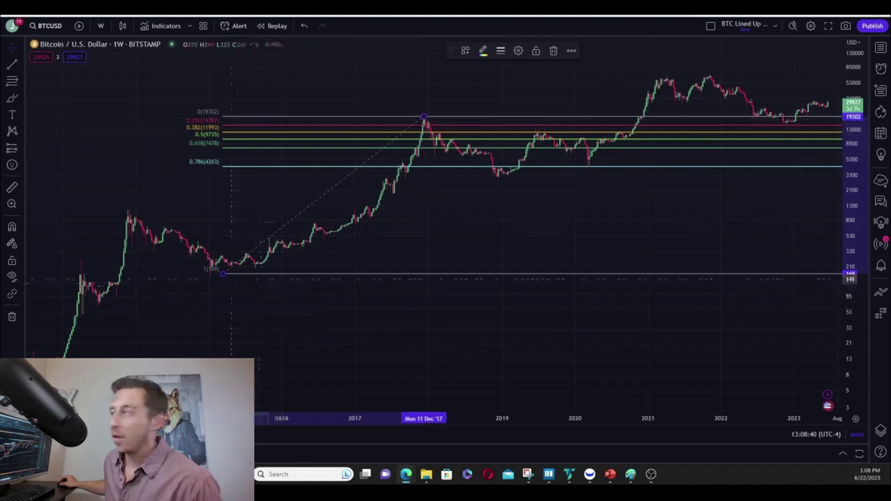
pyautogui.moveTo(223, 279)
pyautogui.mouseDown()
pyautogui.moveTo(209, 277)
pyautogui.moveTo(232, 273)
pyautogui.mouseUp()
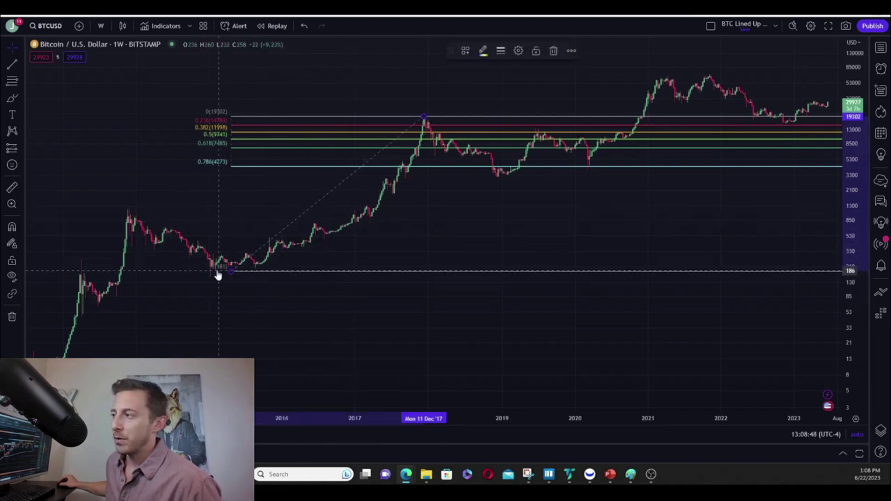
pyautogui.moveTo(230, 272); pyautogui.dragTo(225, 271)
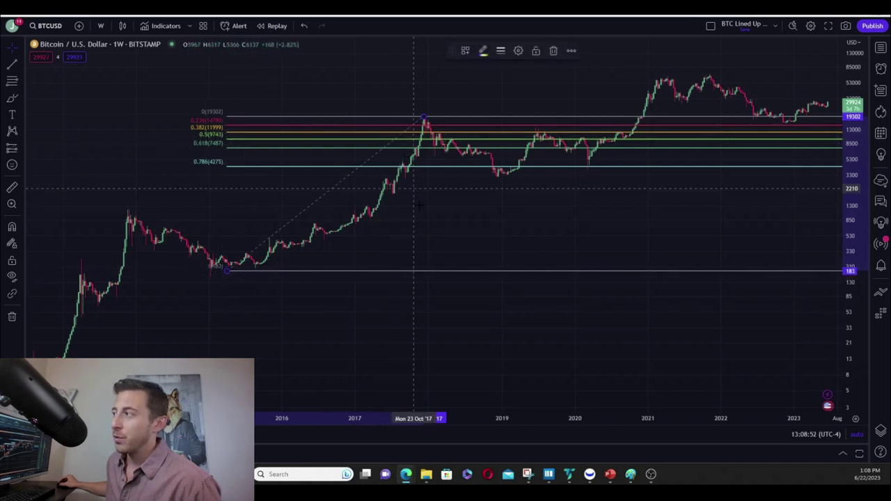
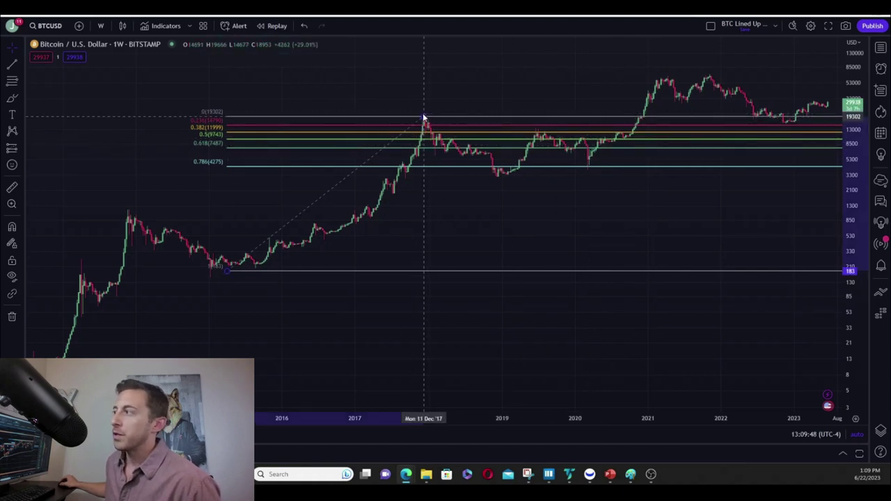
pyautogui.hotkey('ctrl', 'alt', 'h')
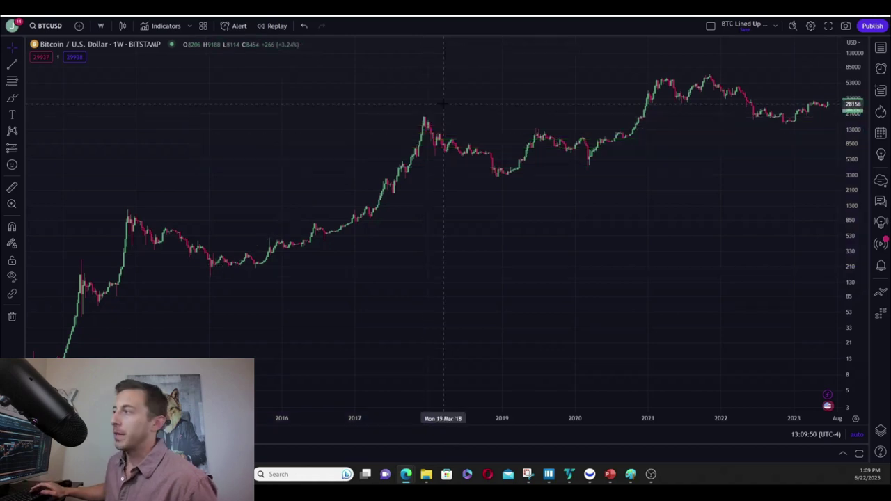
# - Switch to the INDEX chart of BTCUSD and restore the removed Fib Channel spanning the 2015 low and 2017 high to examine its levels
pyautogui.press('Down')
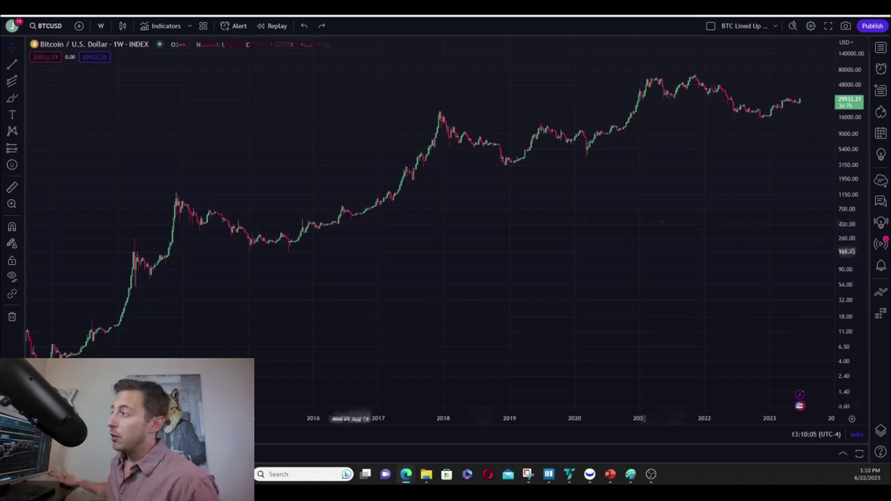
pyautogui.scroll(-2, 69, 359)
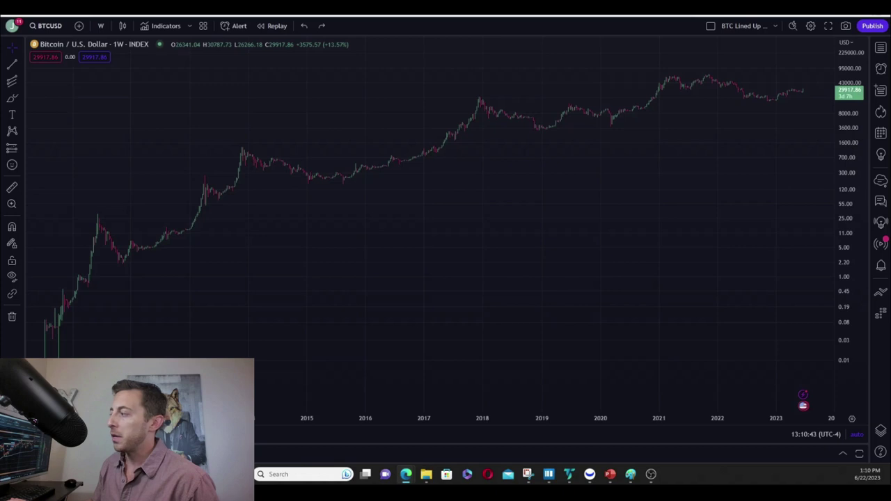
pyautogui.hotkey('ctrl', 'z')
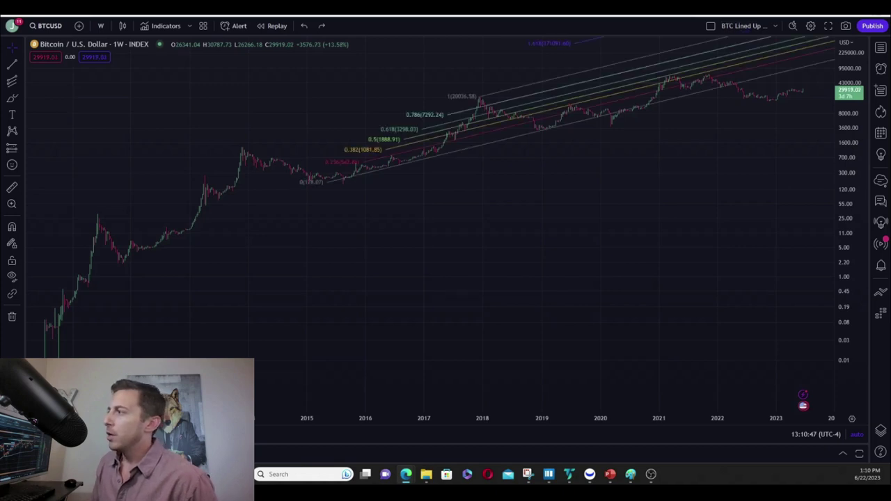
pyautogui.scroll(3, 354, 279)
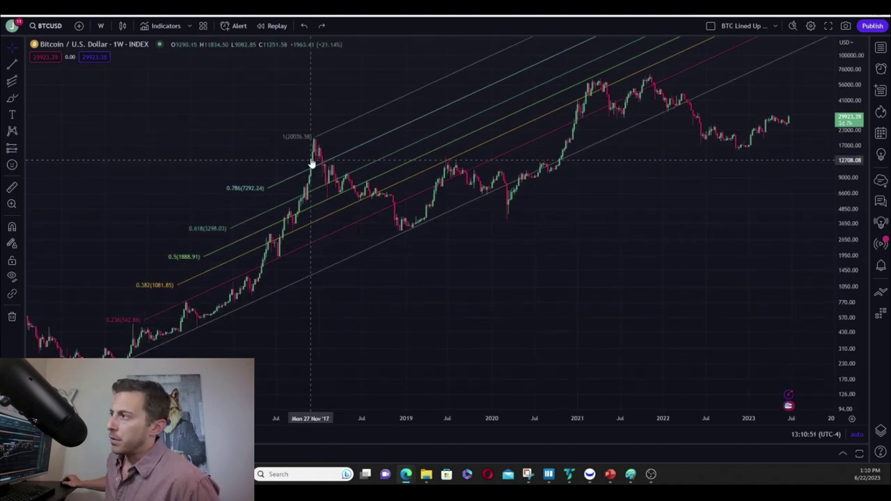
pyautogui.scroll(-2, 285, 252)
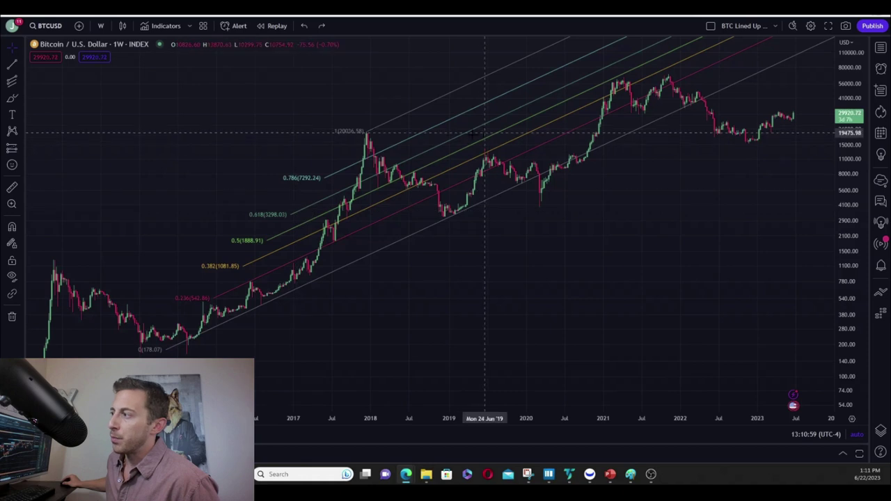
pyautogui.scroll(-2, 278, 258)
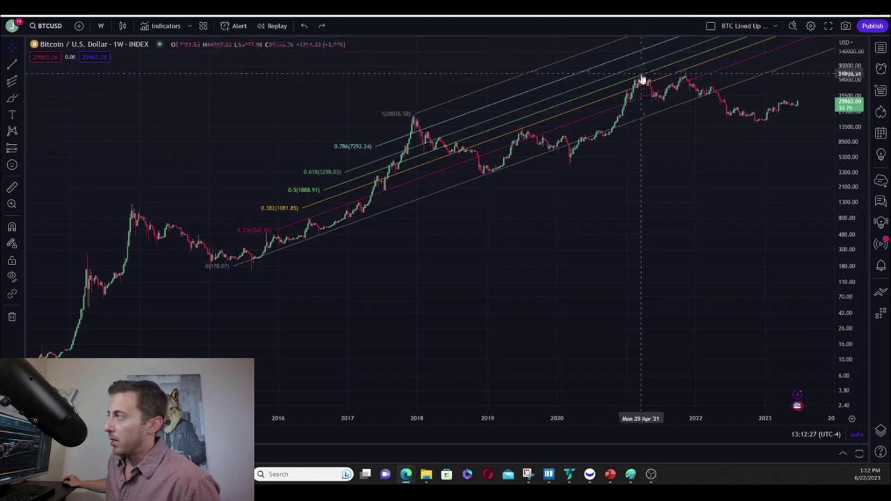
# - Delete the Fib Channel that starts at the 2015 low from the Bitcoin chart
pyautogui.click(705, 99)
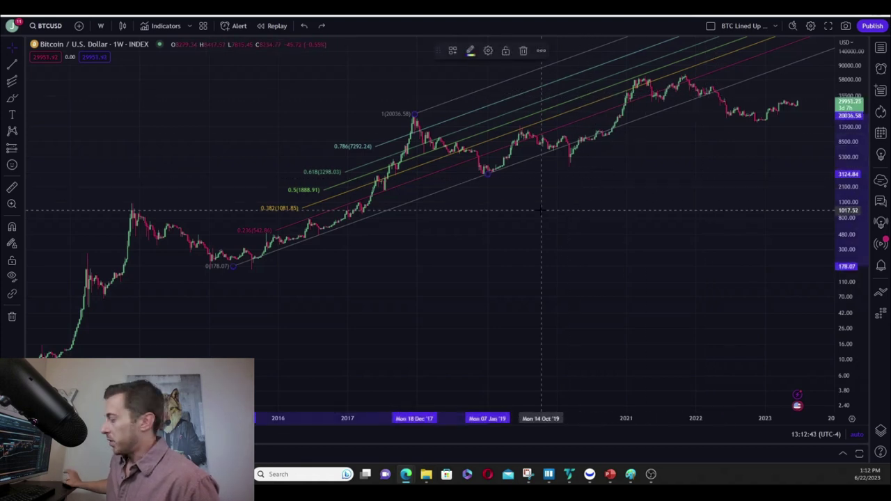
pyautogui.press('Delete')
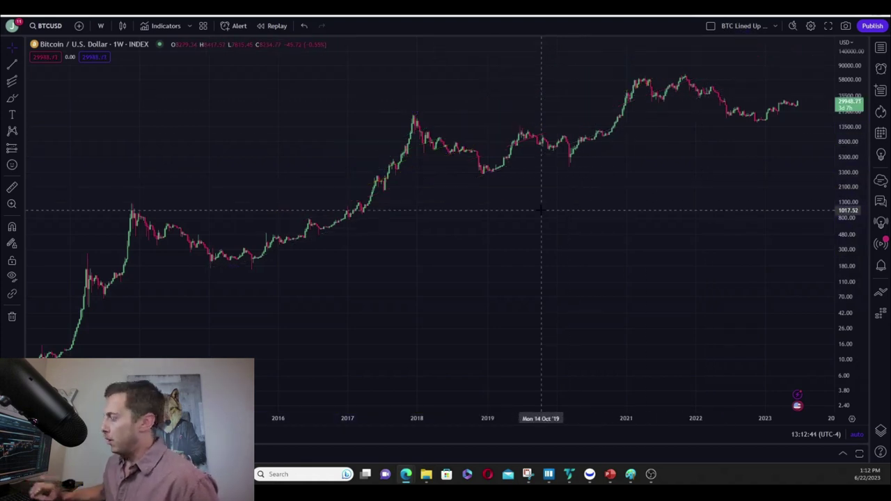
pyautogui.hotkey('ctrl', 'z')
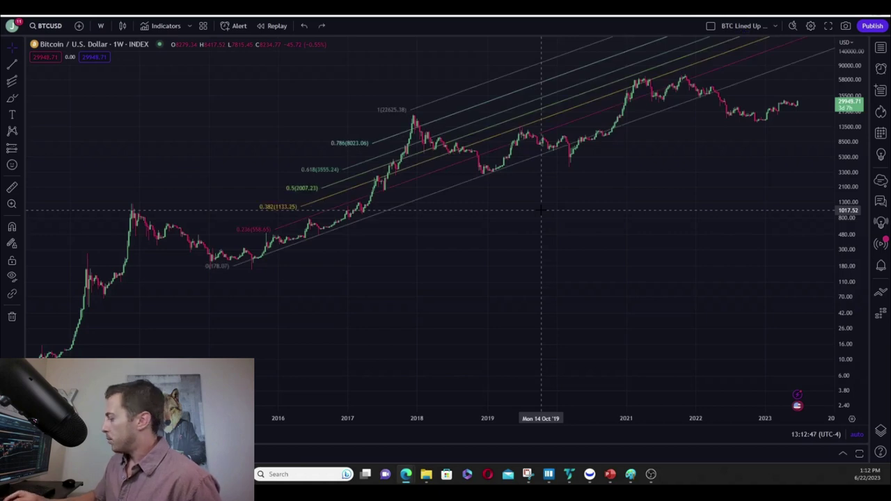
pyautogui.press('Delete')
# - Start a new Fib Channel with its baseline from the December 2018 low at 3125.28 to the November 2022 low at about 15446
pyautogui.click(13, 80)
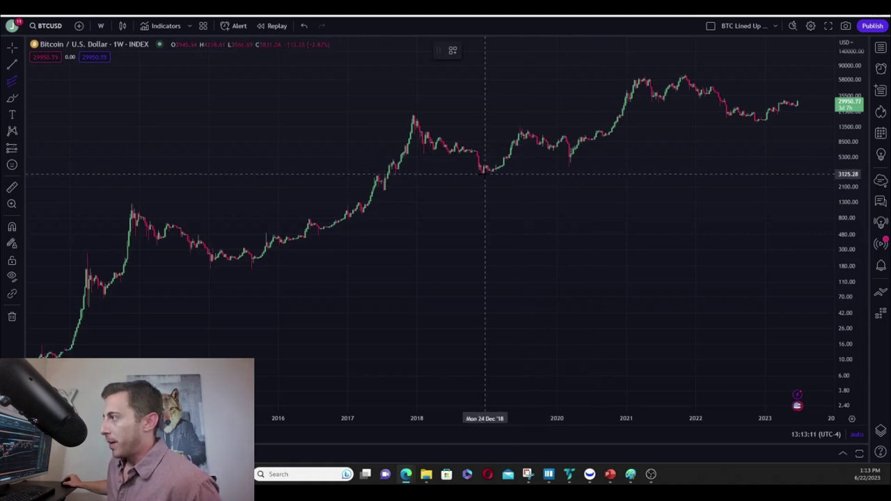
pyautogui.moveTo(485, 172); pyautogui.dragTo(792, 118)
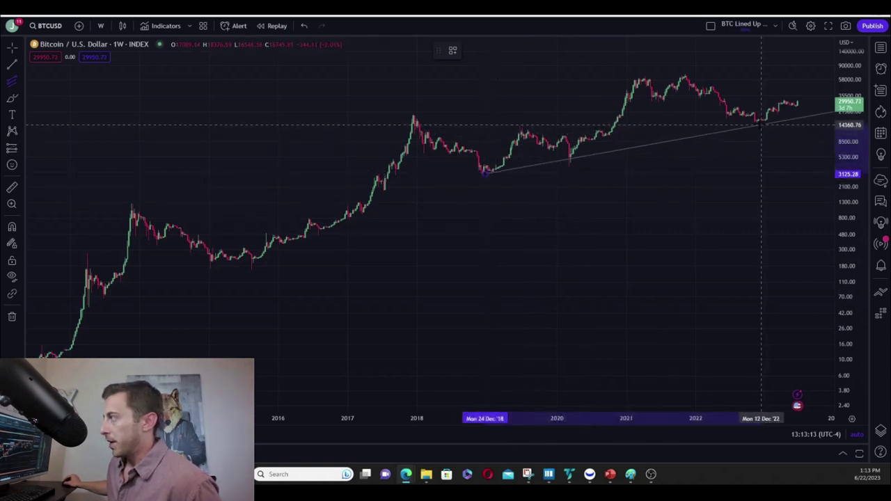
pyautogui.scroll(5, 791, 118)
pyautogui.scroll(2, 699, 202)
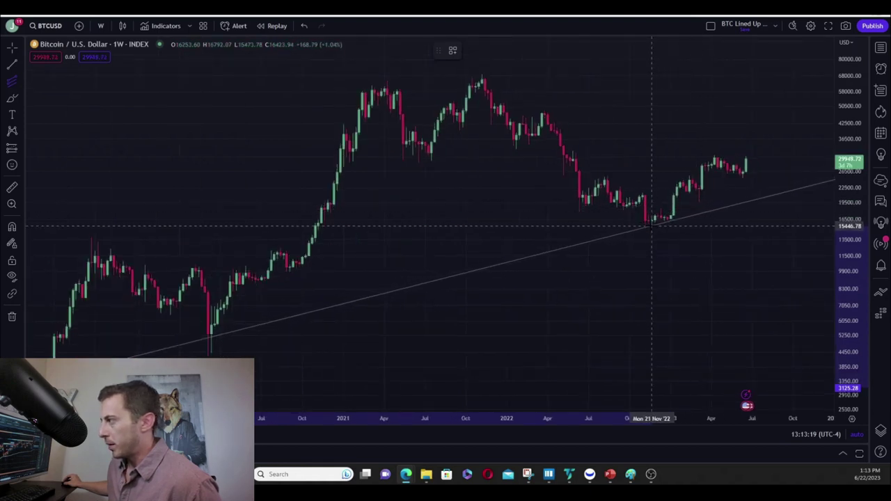
pyautogui.click(647, 227)
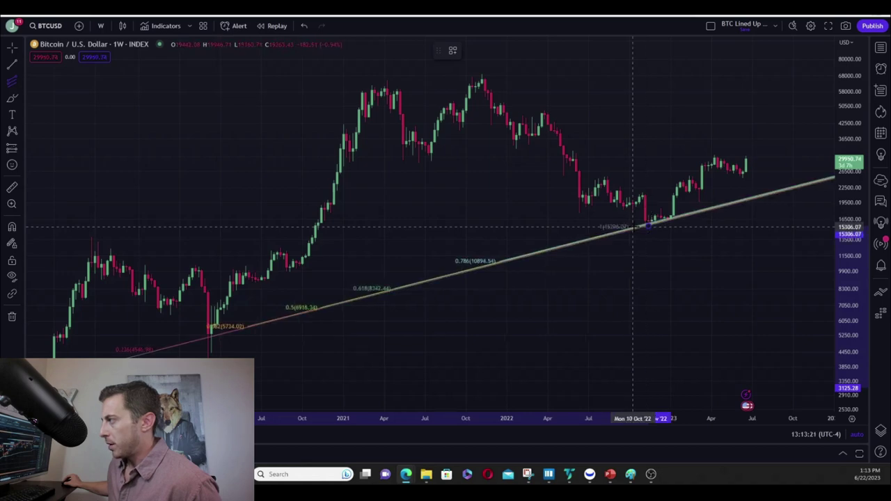
# - Set the upper boundary of the Fib Channel along the 2021 peaks, with its level 1 anchor at 68965.52
pyautogui.scroll(-3, 502, 89)
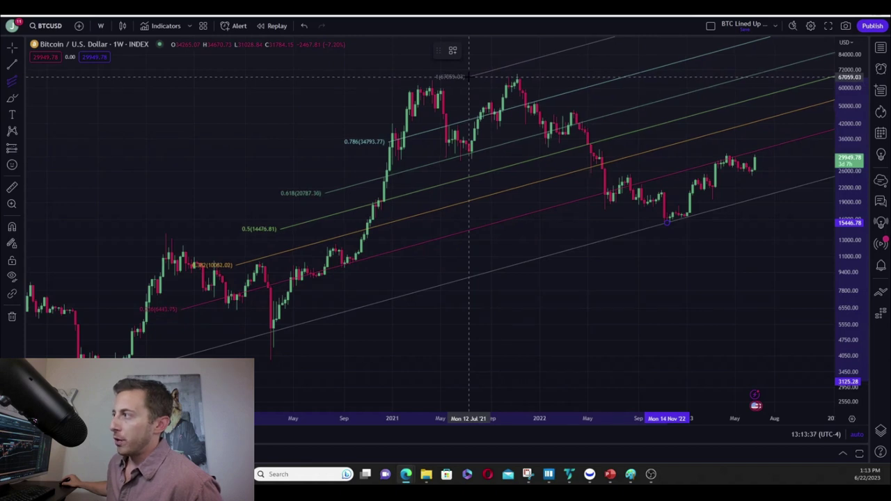
pyautogui.click(468, 77)
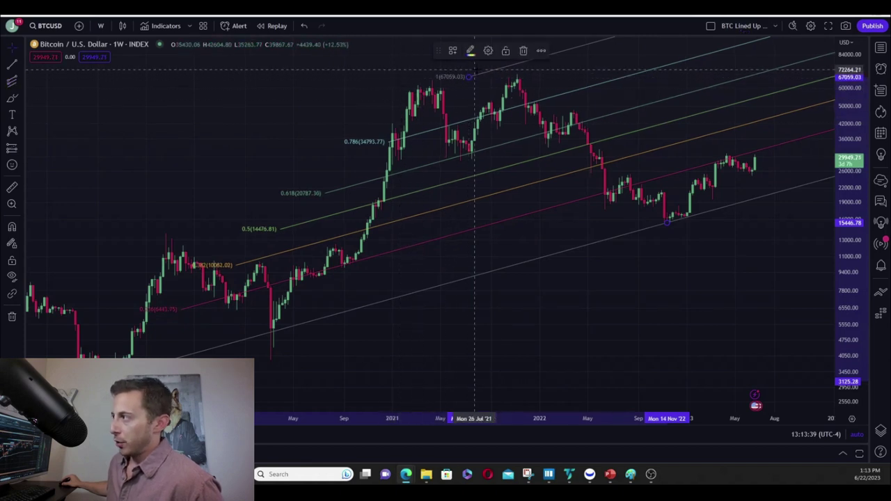
pyautogui.moveTo(469, 76)
pyautogui.mouseDown()
pyautogui.moveTo(473, 84)
pyautogui.moveTo(473, 74)
pyautogui.mouseUp()
pyautogui.click(529, 131)
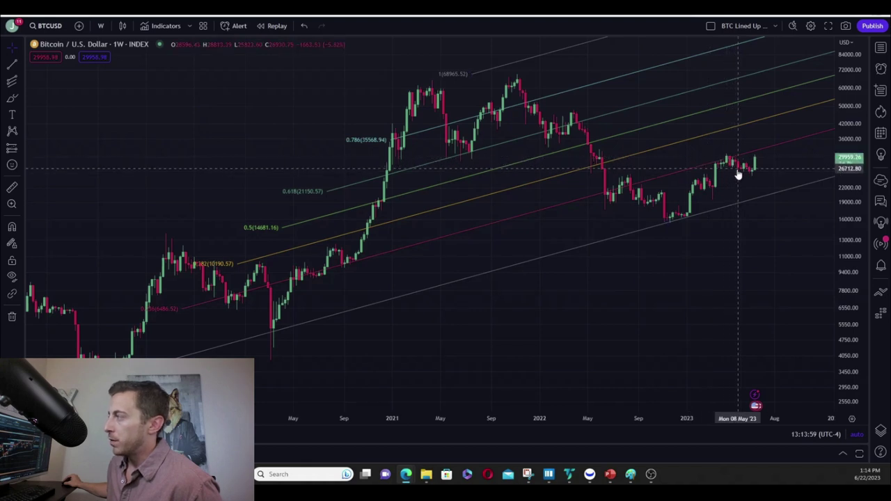
pyautogui.scroll(-1, 751, 180)
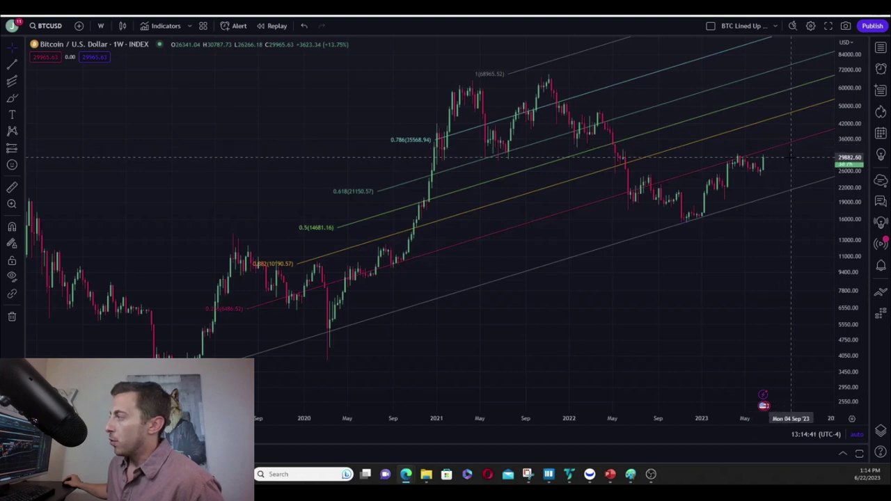
# - Switch to the S&P 500 Index and view its long-term price history at the 1 month interval
pyautogui.scroll(-5, 578, 216)
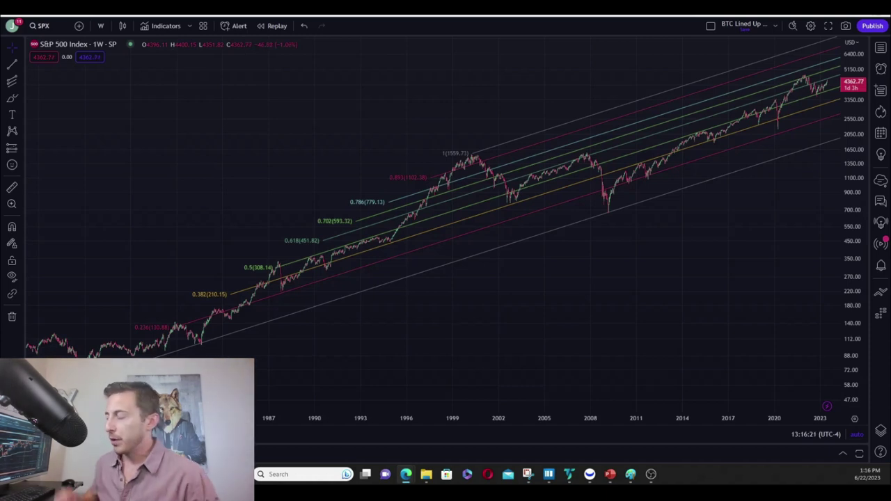
pyautogui.scroll(-2, 533, 213)
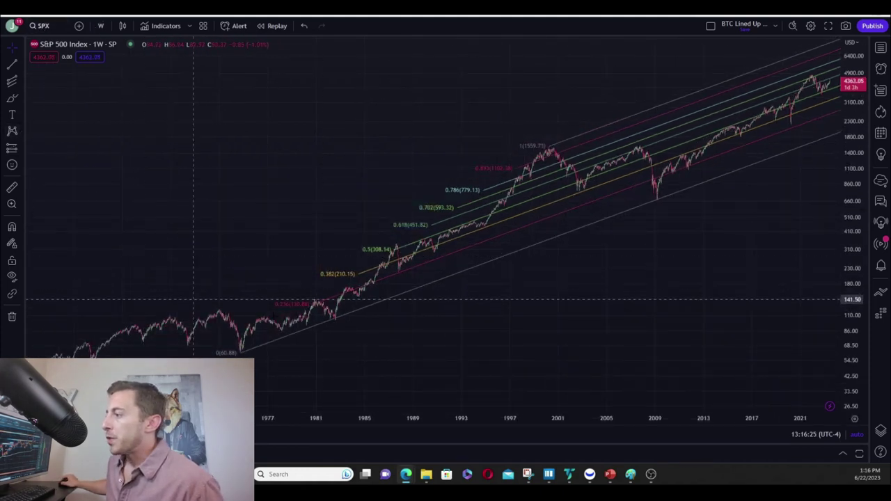
pyautogui.click(101, 27)
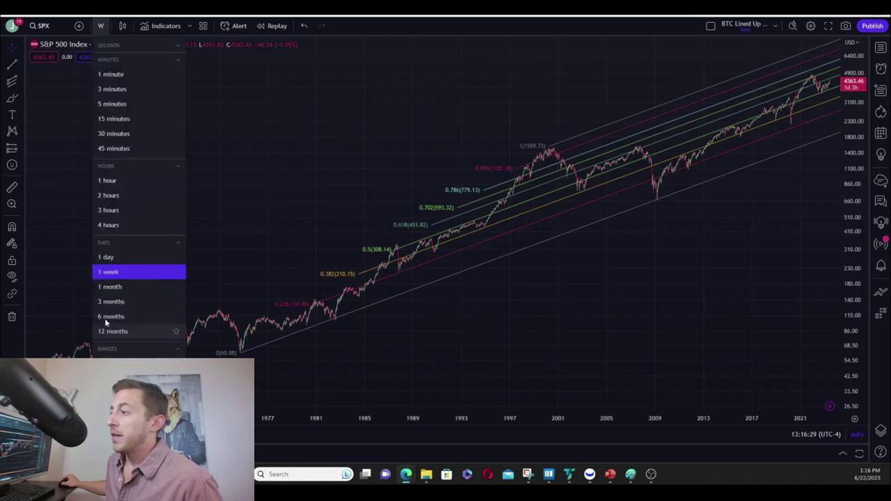
pyautogui.click(106, 286)
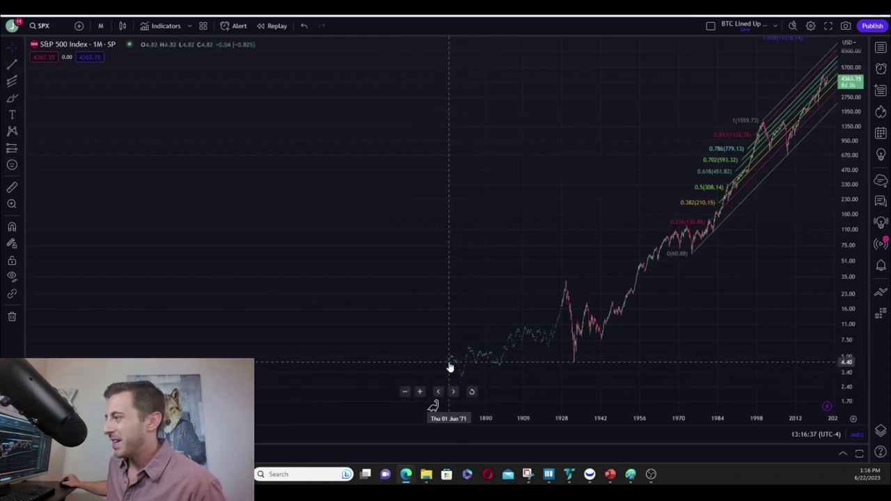
pyautogui.moveTo(461, 370); pyautogui.dragTo(404, 369)
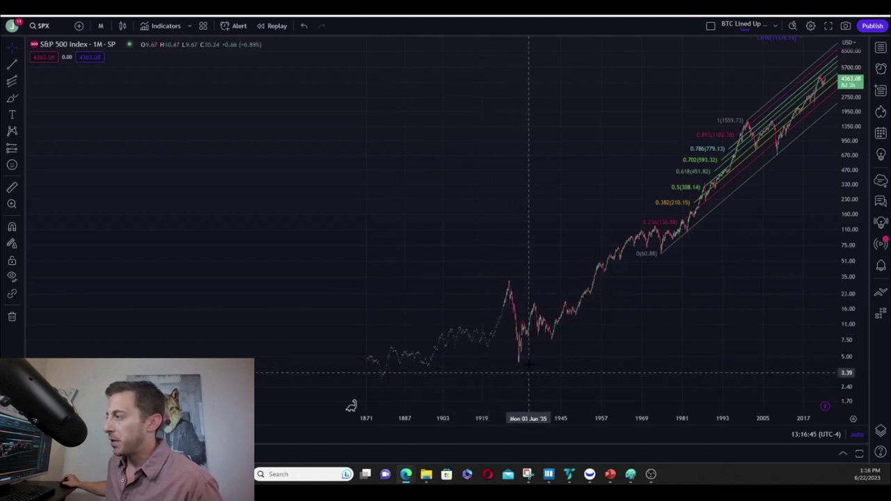
pyautogui.scroll(2, 556, 286)
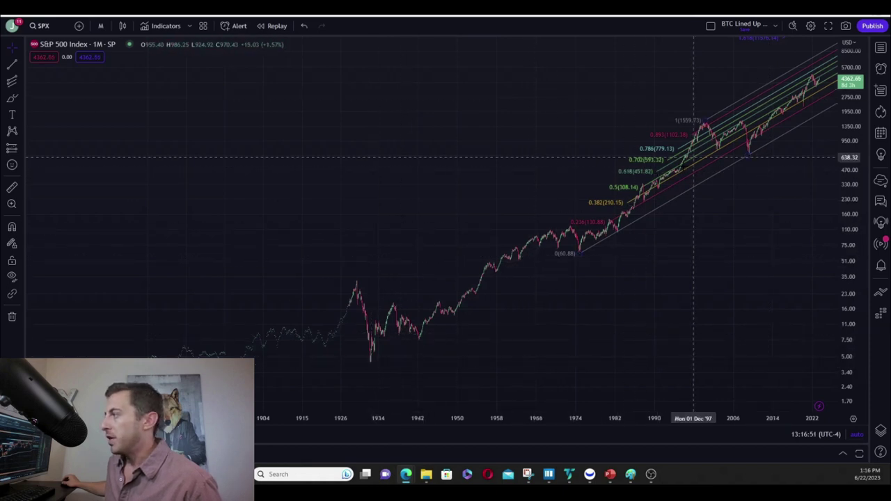
# - Return the S&P 500 chart to the 1 week interval and examine its Fib Channel from the 1974 low through the 2009 low
pyautogui.click(101, 25)
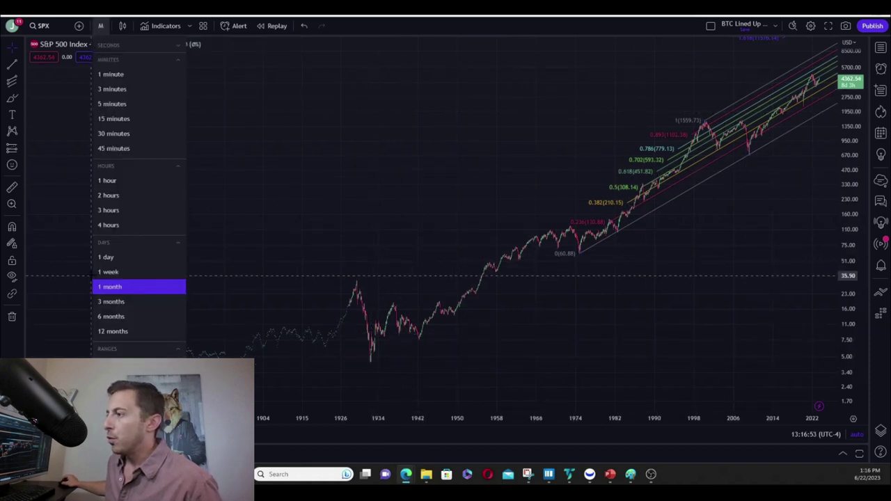
pyautogui.click(104, 272)
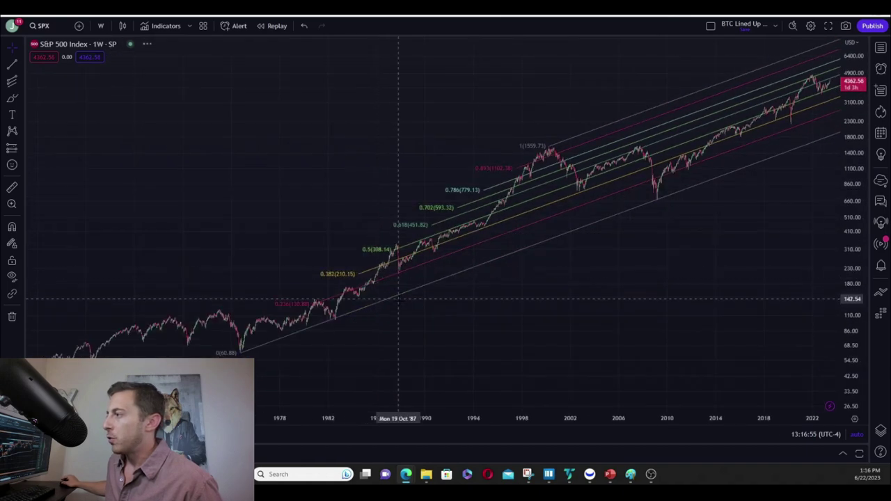
pyautogui.moveTo(239, 359); pyautogui.dragTo(474, 265)
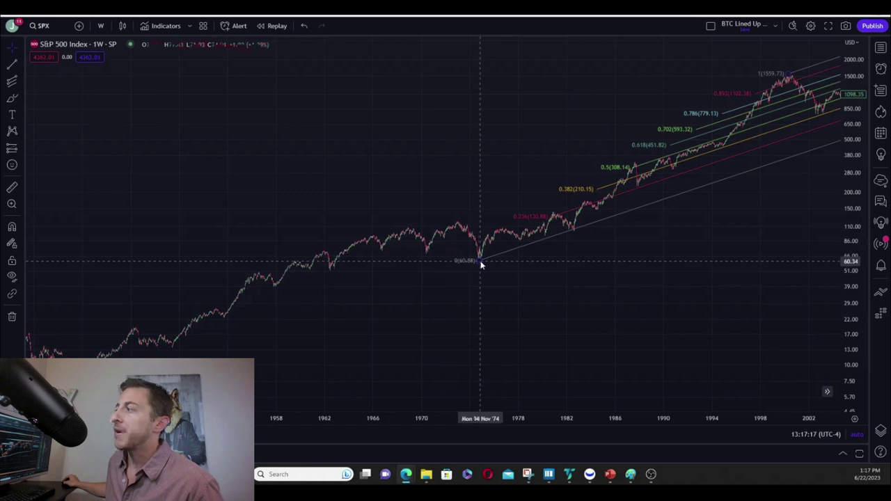
pyautogui.moveTo(418, 187); pyautogui.dragTo(153, 241)
pyautogui.moveTo(600, 276); pyautogui.dragTo(564, 276)
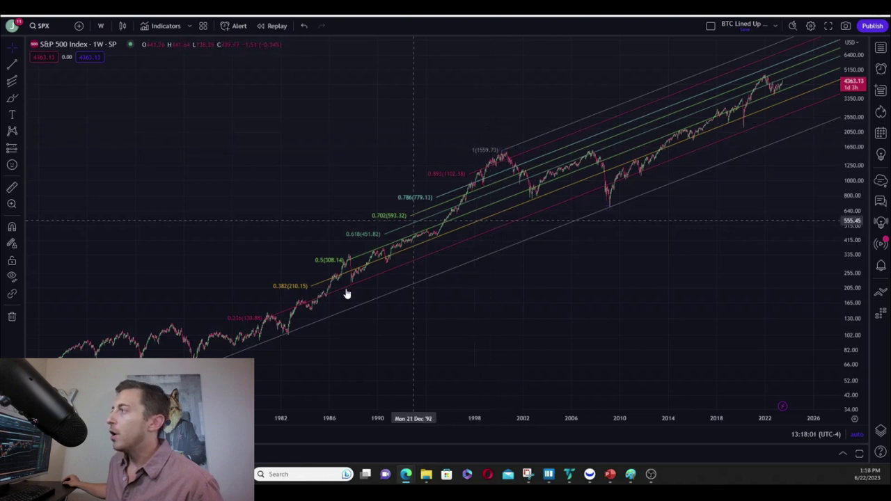
pyautogui.scroll(2, 561, 214)
pyautogui.scroll(1, 561, 214)
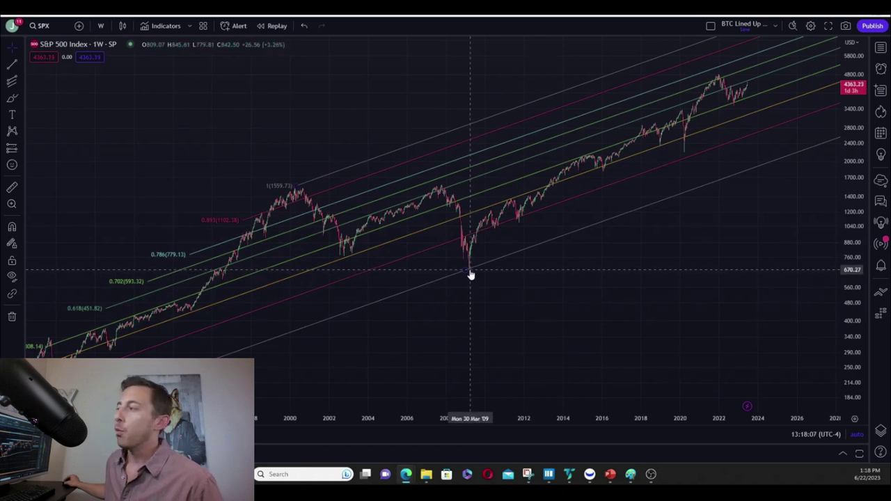
pyautogui.scroll(1, 469, 275)
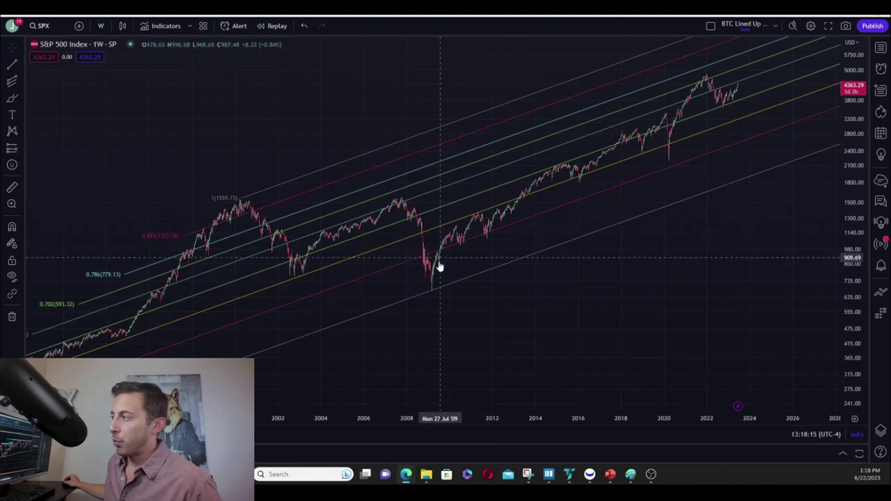
# - Examine the S&P 500's price action from the 2009 low through the March 2020 crash against the Fib Channel's 0.236, 0.382 and 0.5 lines
pyautogui.scroll(-5, 439, 258)
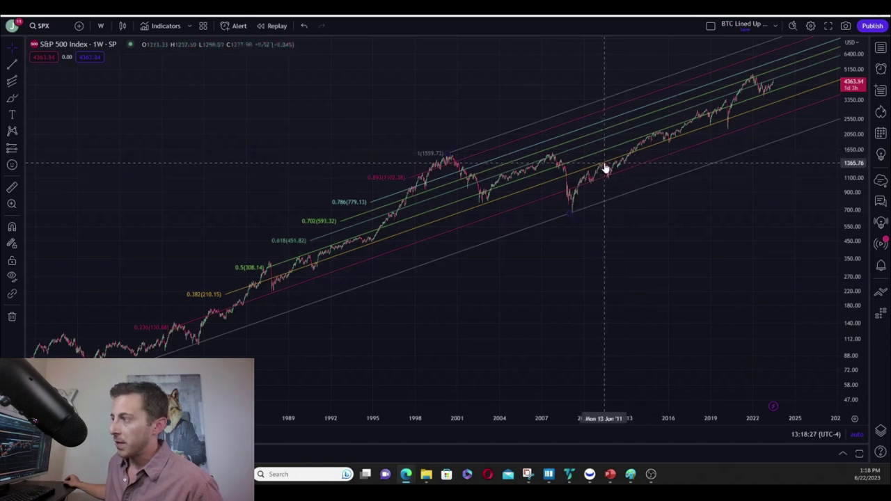
pyautogui.scroll(5, 572, 204)
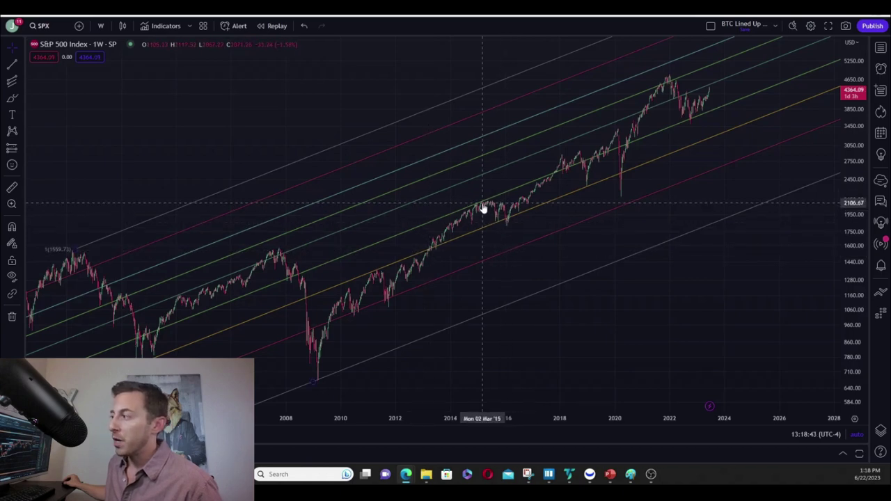
pyautogui.scroll(-5, 483, 207)
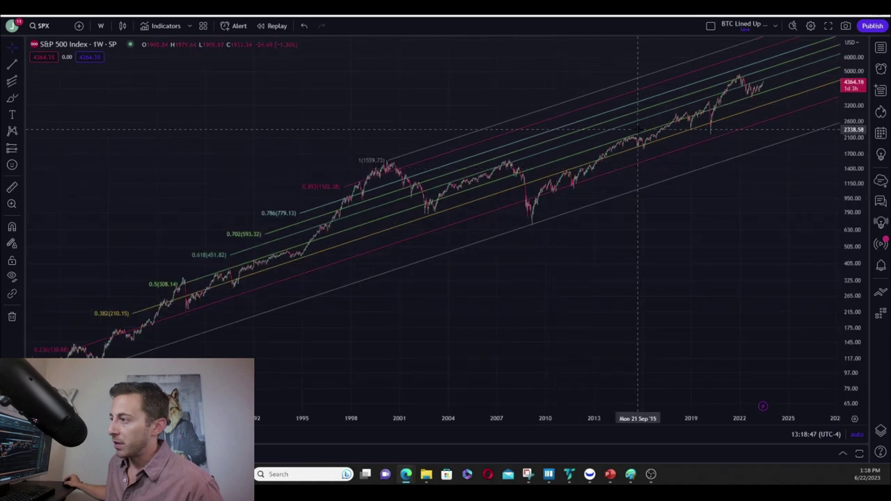
pyautogui.scroll(3, 609, 161)
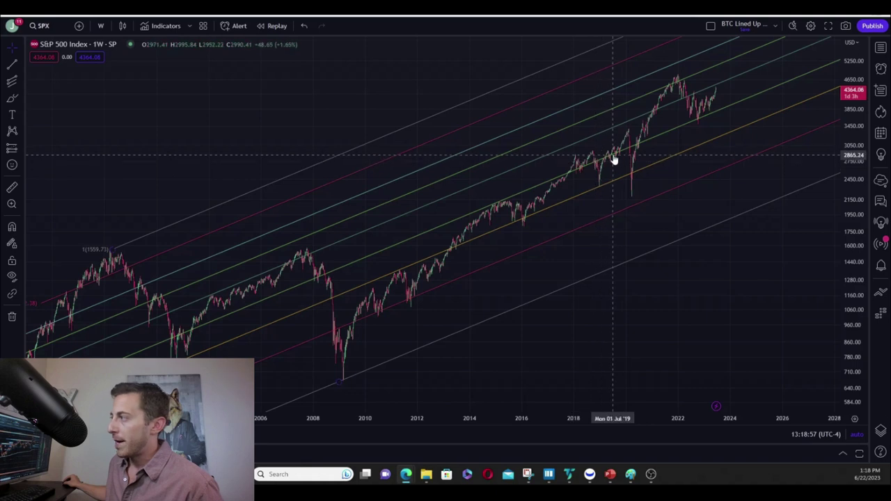
pyautogui.scroll(-1, 620, 157)
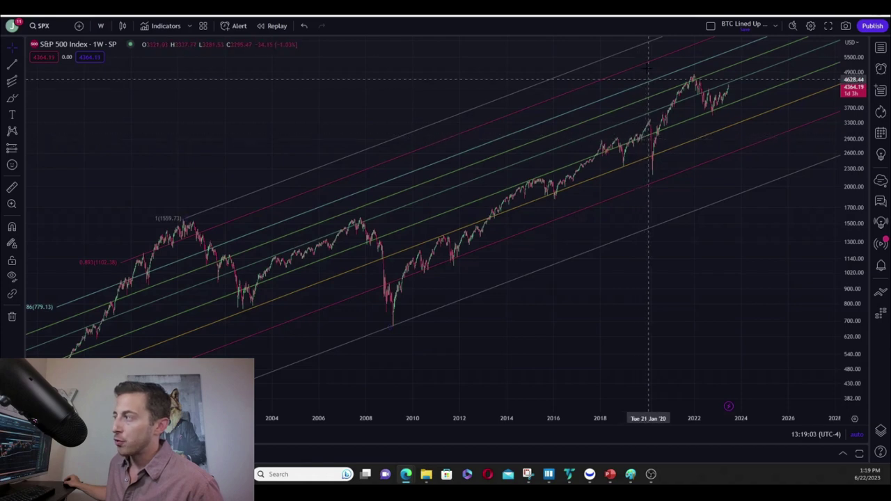
pyautogui.scroll(3, 634, 150)
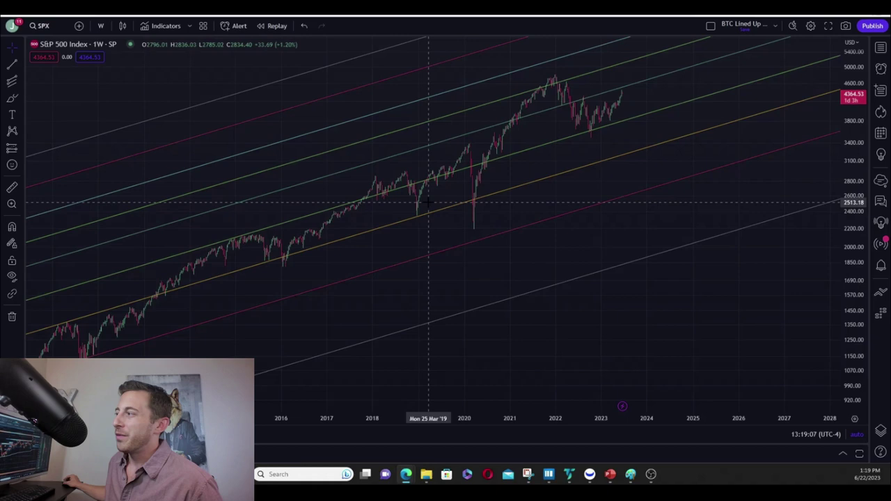
pyautogui.scroll(2, 456, 198)
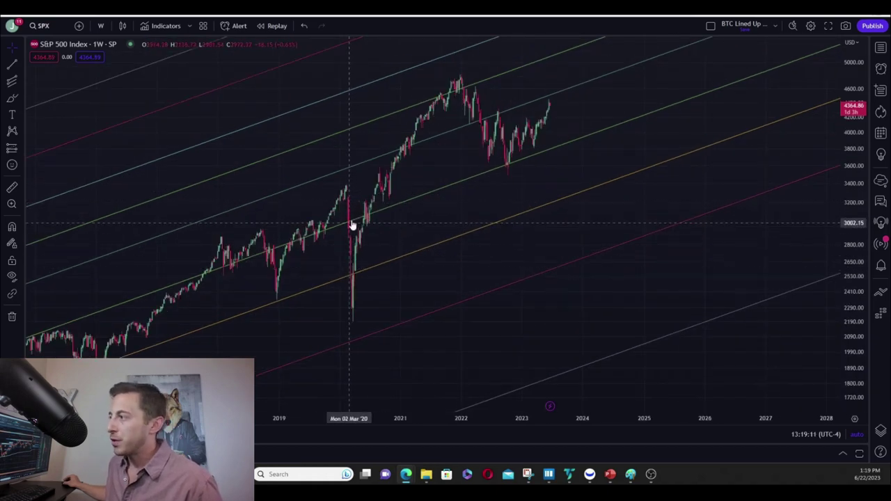
pyautogui.scroll(-1, 362, 199)
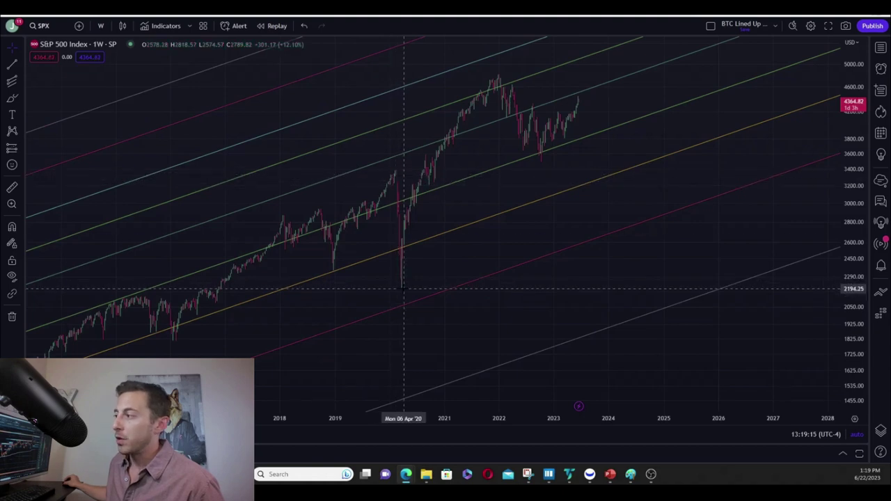
pyautogui.scroll(-2, 445, 166)
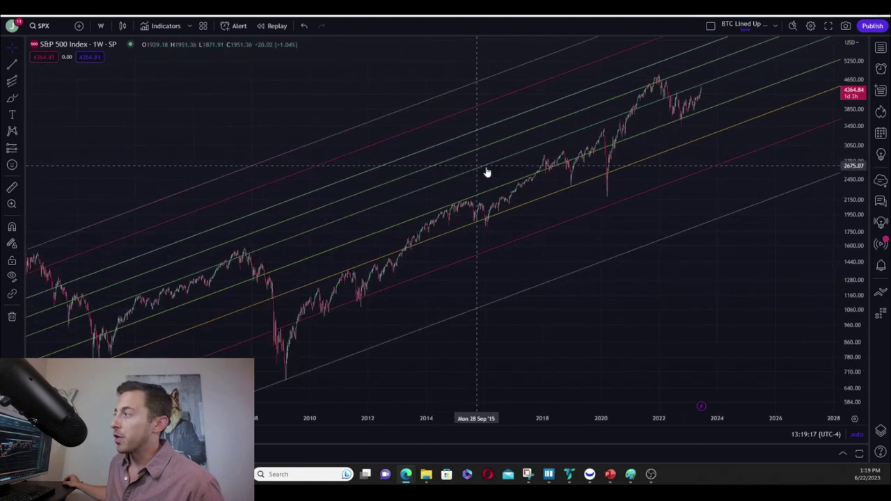
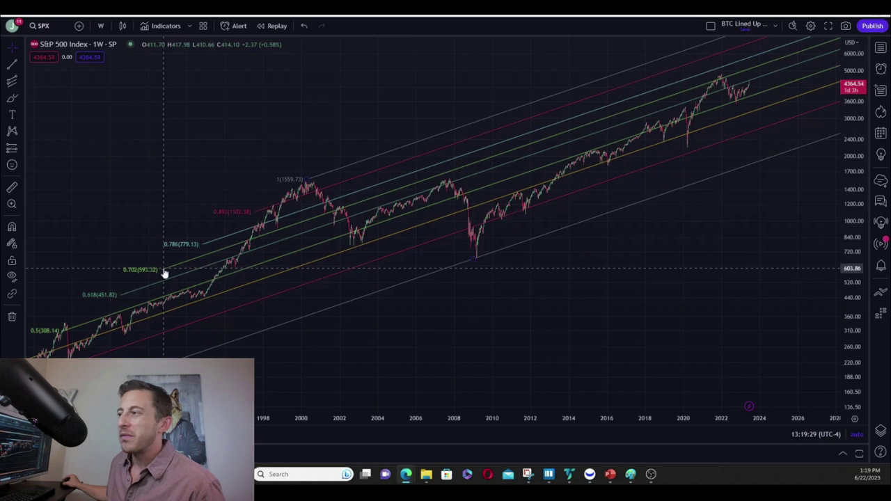
# - Restore the Fib Channel's default levels, removing 0.893 and 0.702, with the background off and the lines extended right
pyautogui.doubleClick(294, 197)
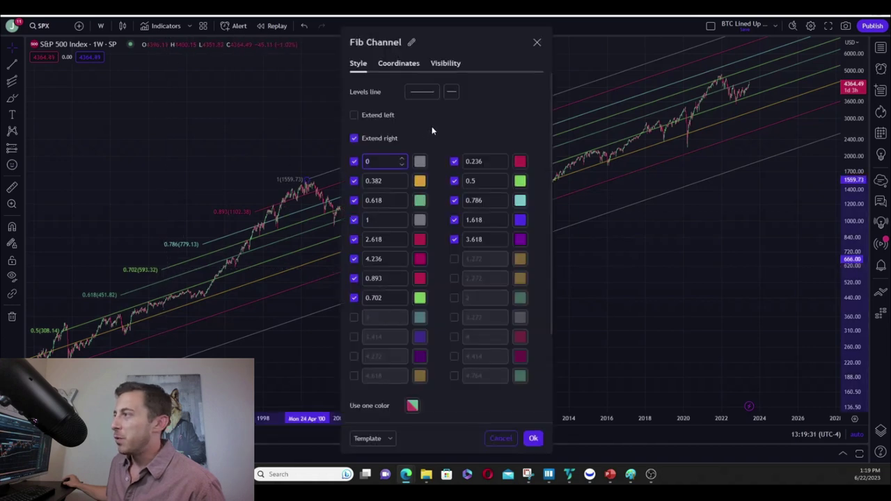
pyautogui.scroll(-3, 366, 405)
pyautogui.click(374, 451)
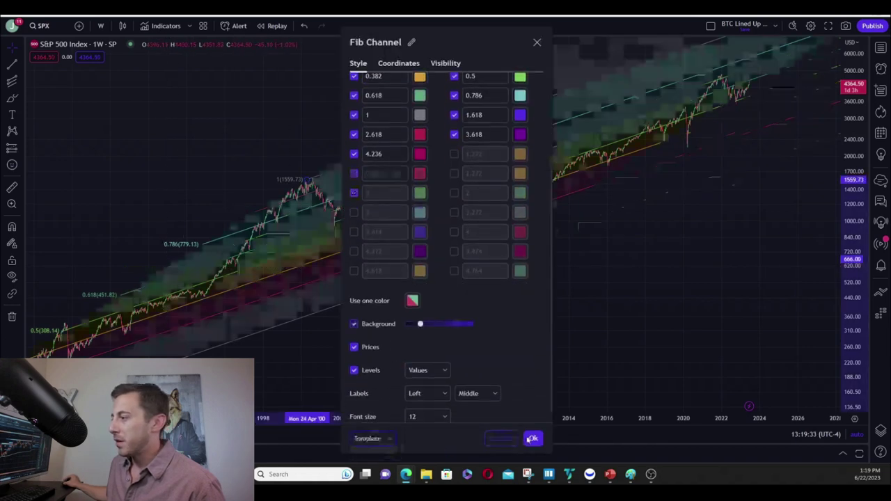
pyautogui.click(354, 324)
pyautogui.scroll(3, 376, 327)
pyautogui.click(354, 139)
pyautogui.click(534, 438)
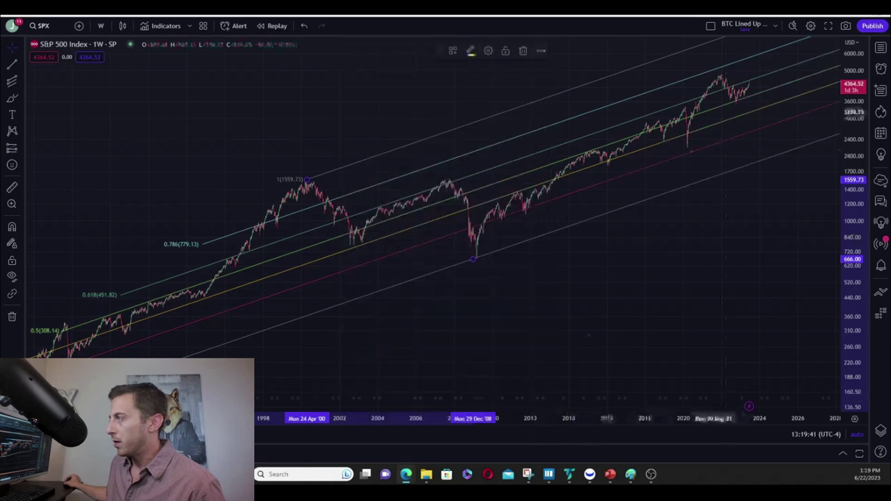
# - Examine the late 2021 peak, the October 2022 low and the 2023 price against the Fib Channel's 0.5, 0.618 and 0.786 lines
pyautogui.scroll(3, 745, 139)
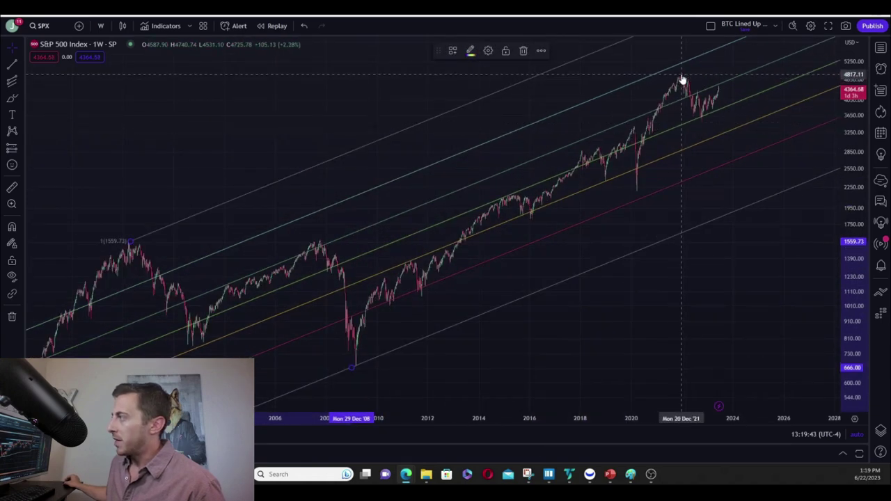
pyautogui.scroll(-3, 682, 79)
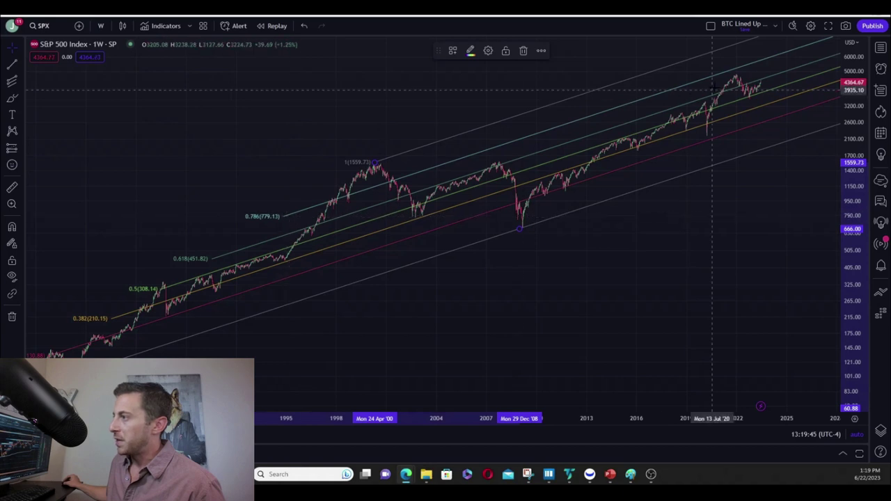
pyautogui.scroll(2, 717, 83)
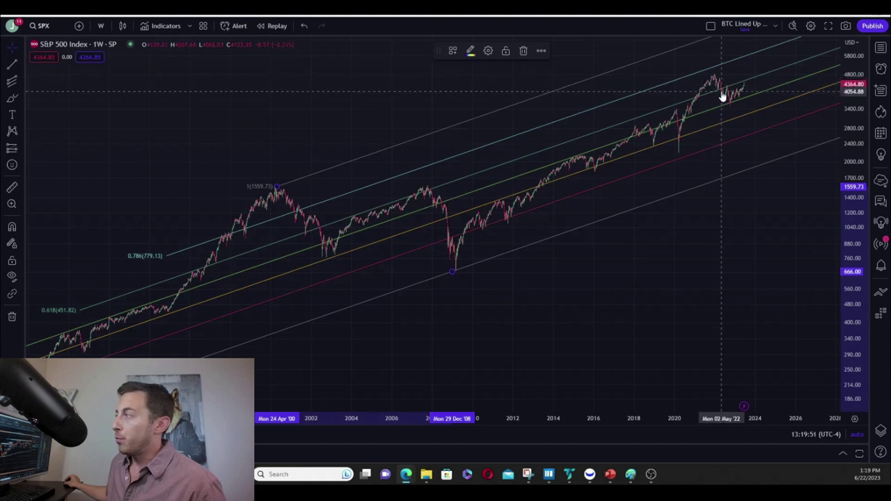
pyautogui.scroll(-2, 719, 94)
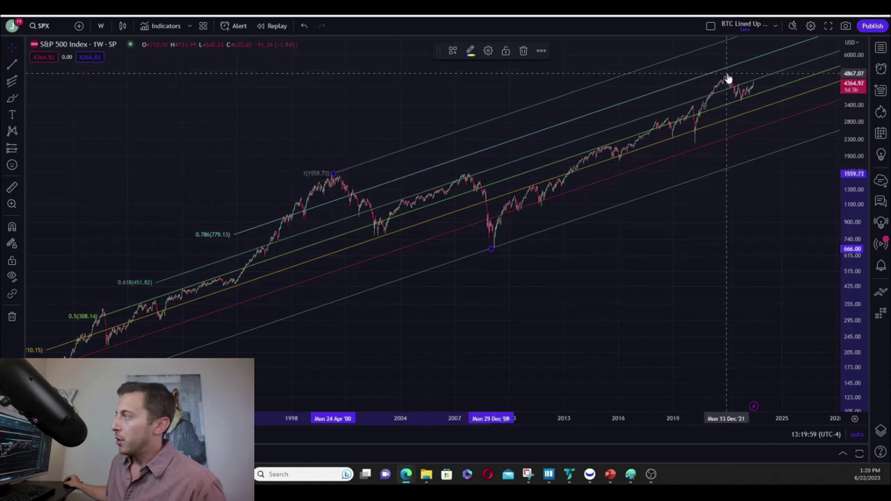
pyautogui.scroll(5, 723, 90)
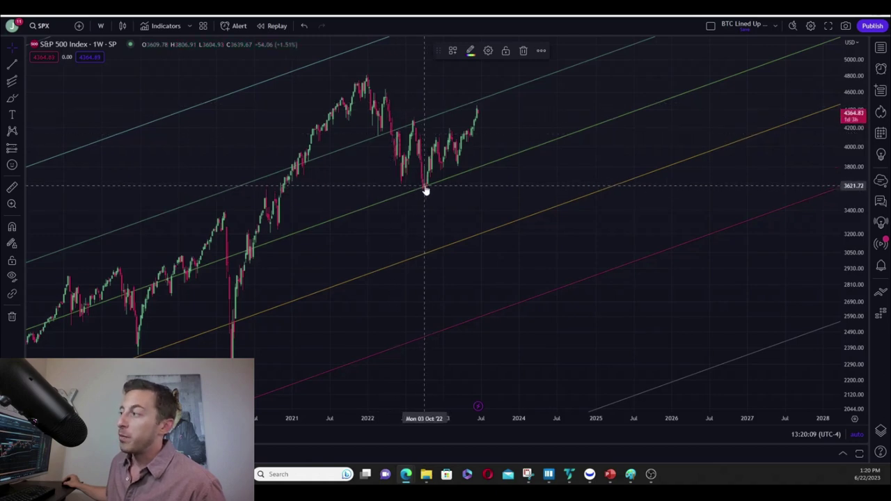
pyautogui.scroll(-8, 425, 192)
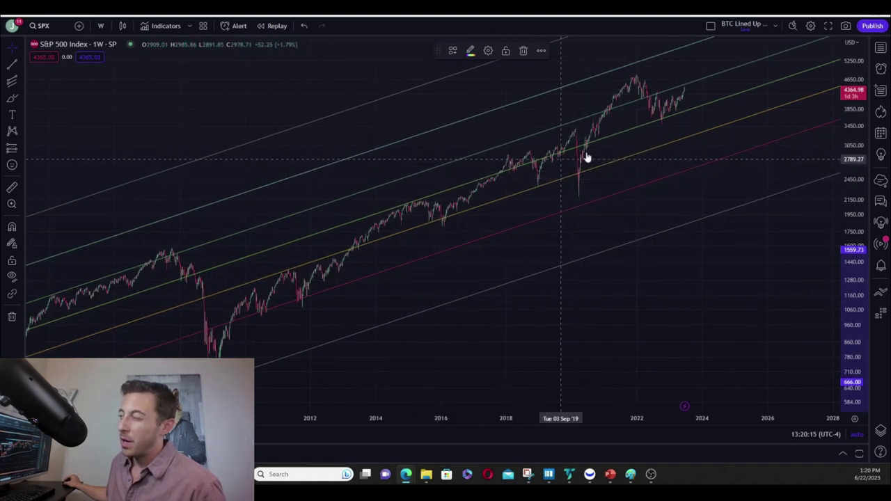
pyautogui.scroll(5, 664, 130)
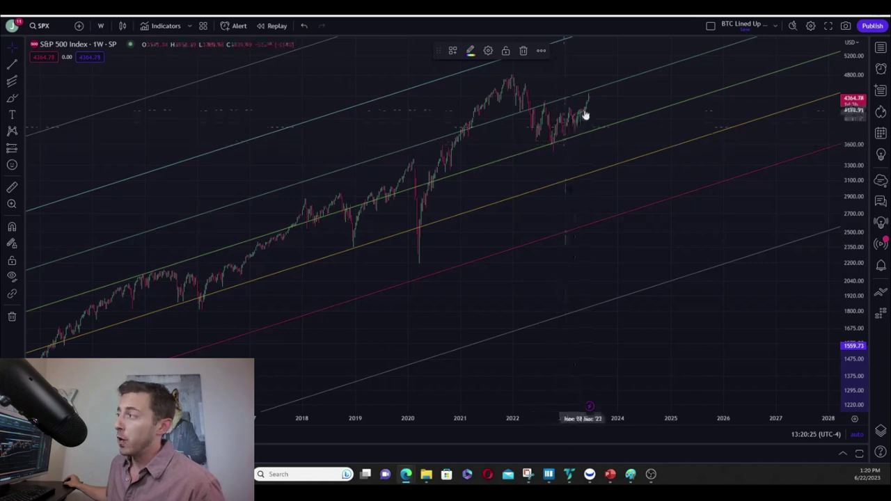
pyautogui.scroll(-5, 609, 91)
pyautogui.scroll(-6, 660, 96)
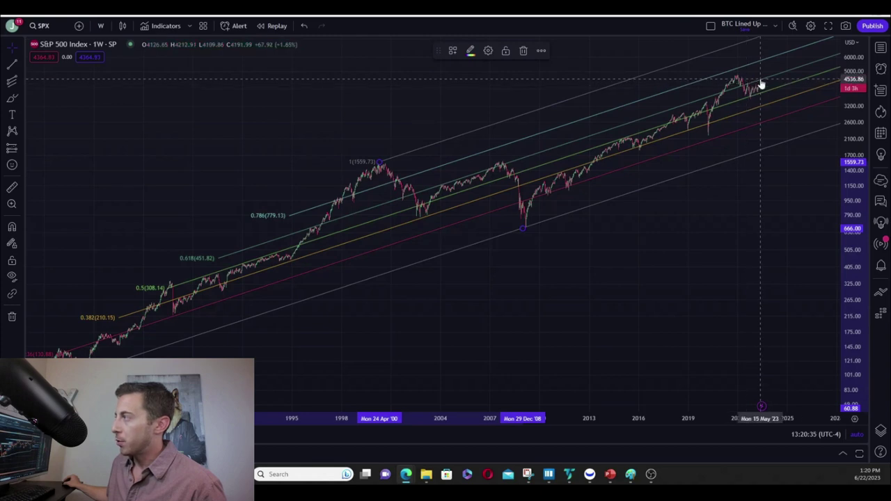
pyautogui.scroll(5, 749, 88)
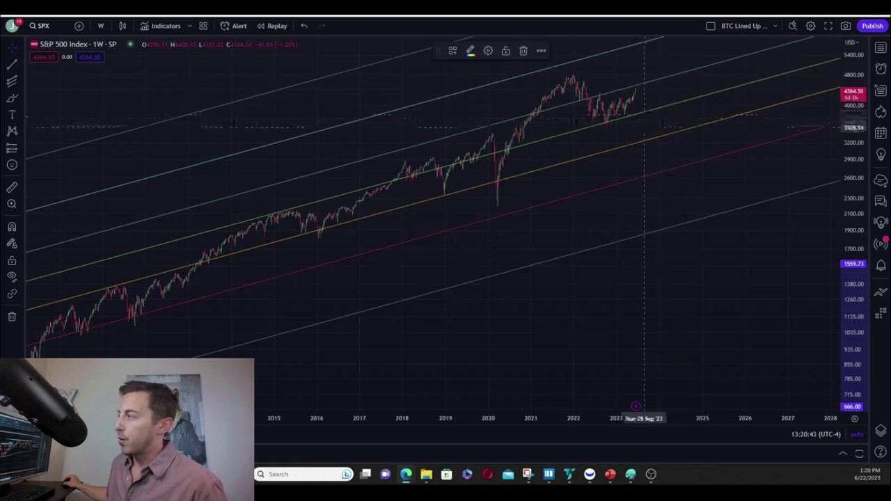
pyautogui.scroll(-3, 650, 113)
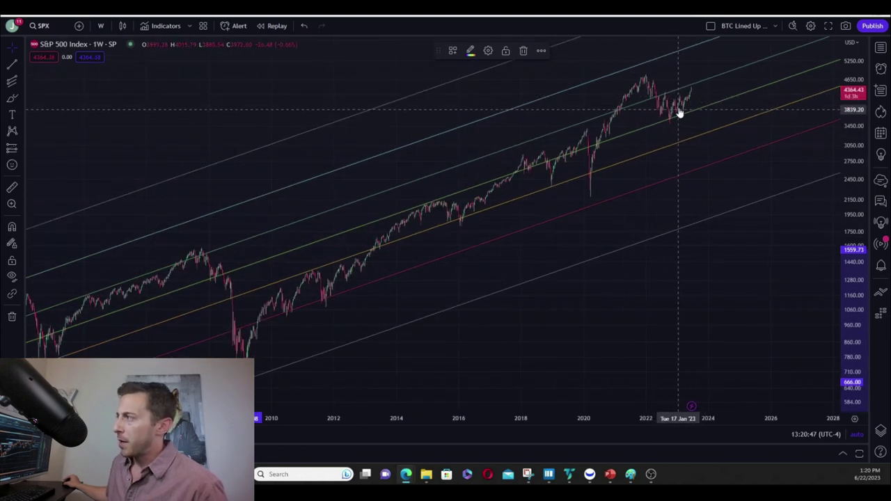
pyautogui.scroll(-3, 688, 104)
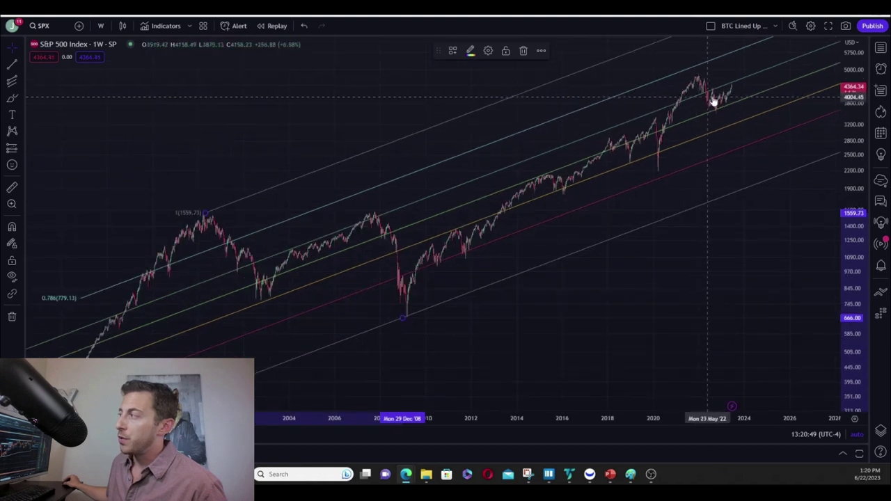